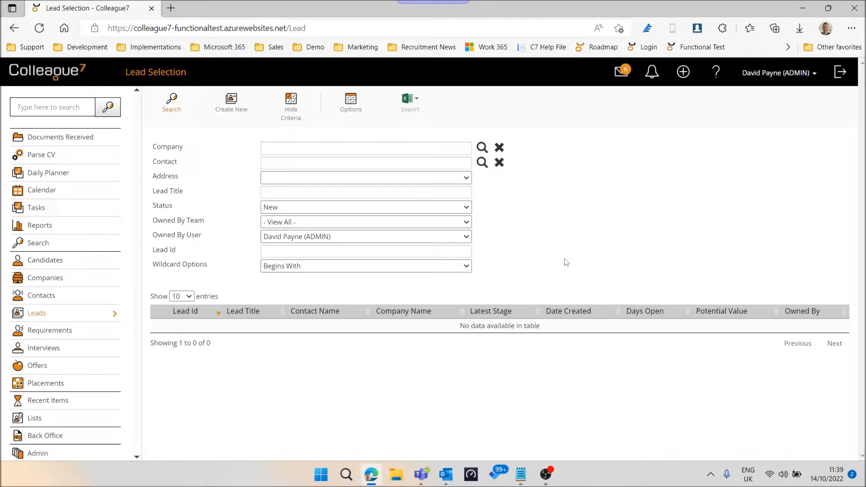
Step: Run a quick search for "project manager" and restrict the results to the Lead record type
{"action": "left_click", "coordinate": [684, 75]}
{"action": "left_click", "coordinate": [35, 107]}
{"action": "type", "text": "project m"}
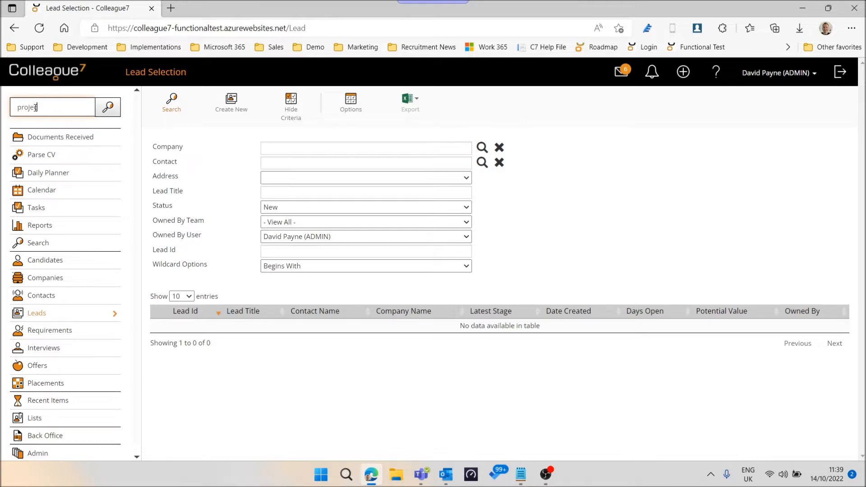
{"action": "type", "text": "anager"}
{"action": "key", "text": "Return"}
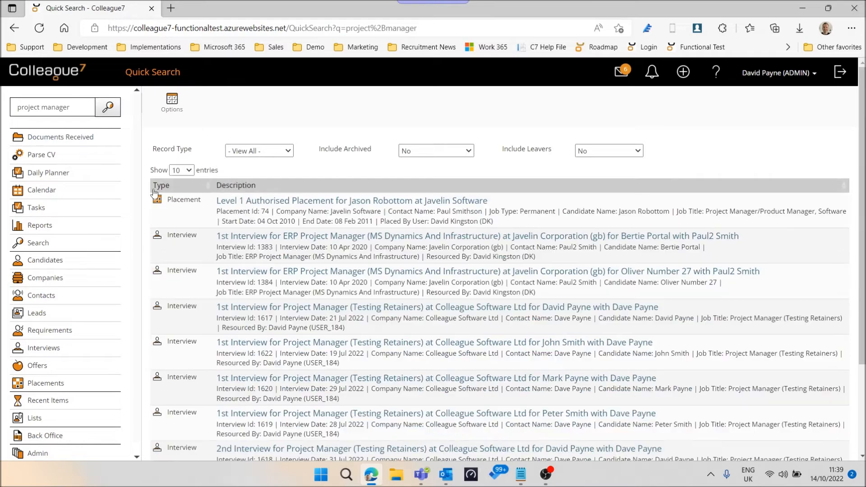
{"action": "left_click", "coordinate": [256, 152]}
{"action": "left_click", "coordinate": [247, 203]}
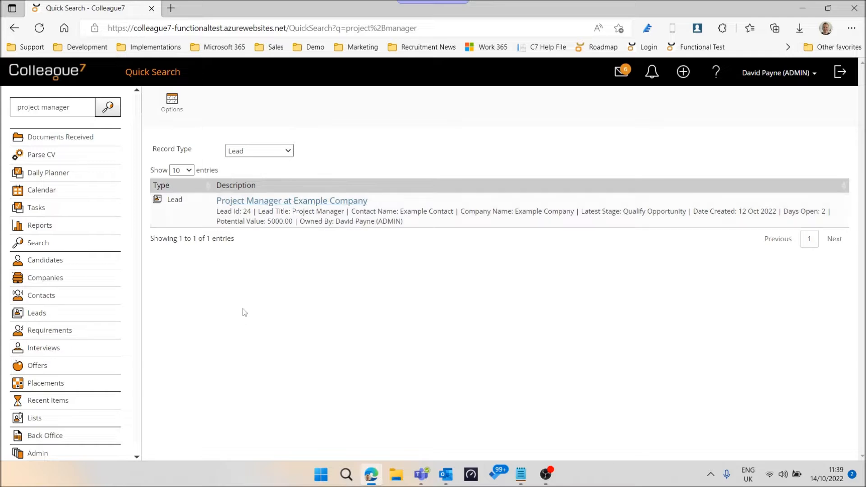
Step: Review the column options for the lead listing and return to the lead selection screen
{"action": "left_click", "coordinate": [37, 316]}
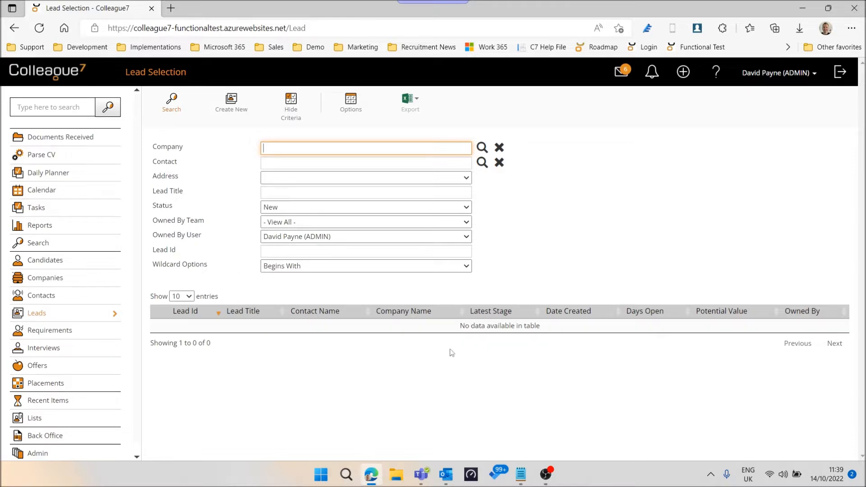
{"action": "left_click", "coordinate": [350, 110]}
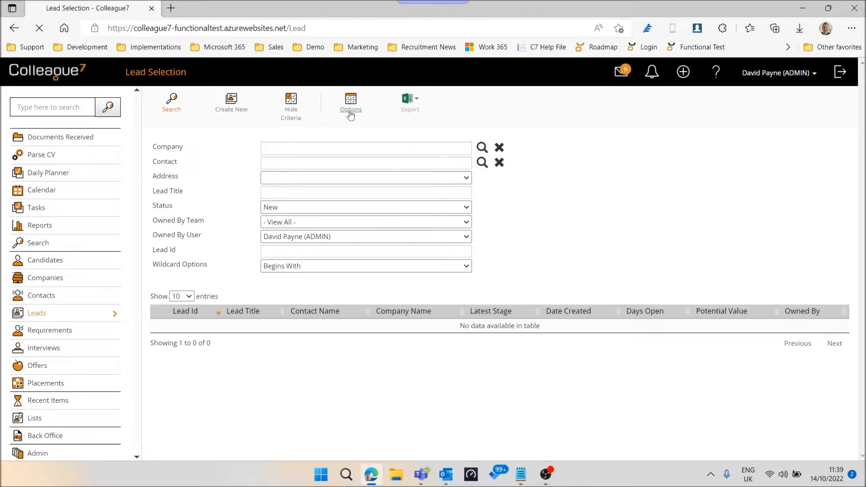
{"action": "scroll", "coordinate": [208, 313], "scroll_direction": "down", "scroll_amount": 3}
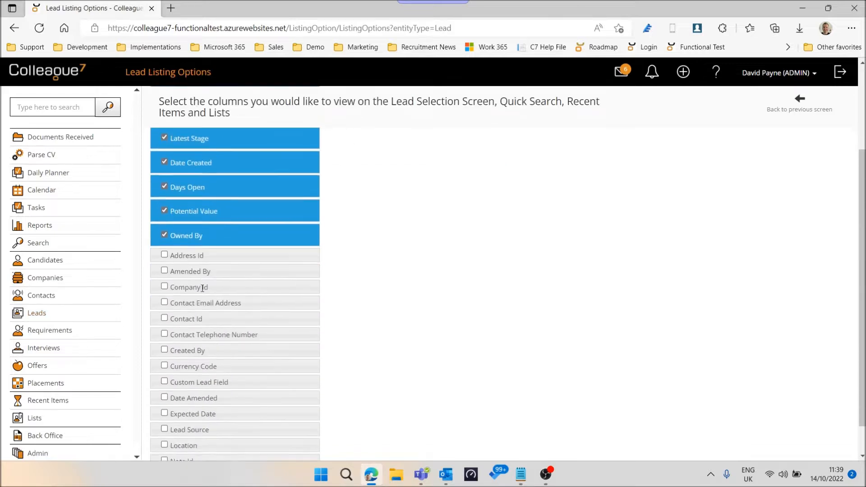
{"action": "scroll", "coordinate": [208, 312], "scroll_direction": "up", "scroll_amount": 3}
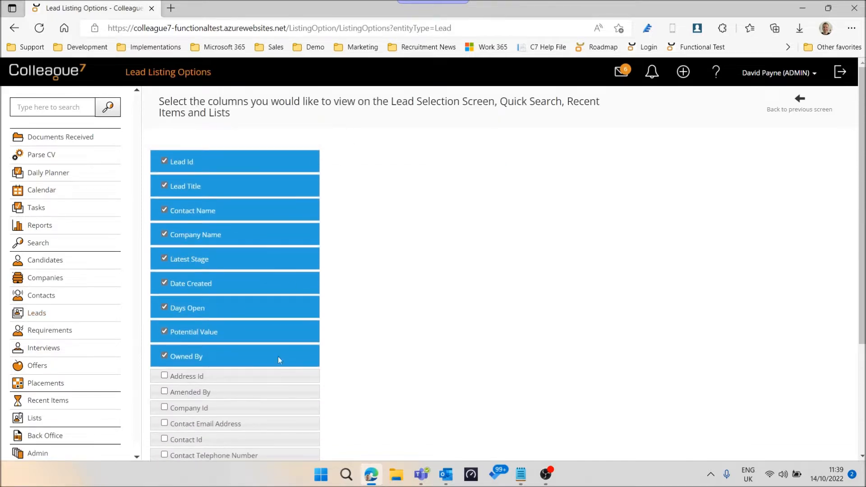
{"action": "left_click", "coordinate": [806, 112]}
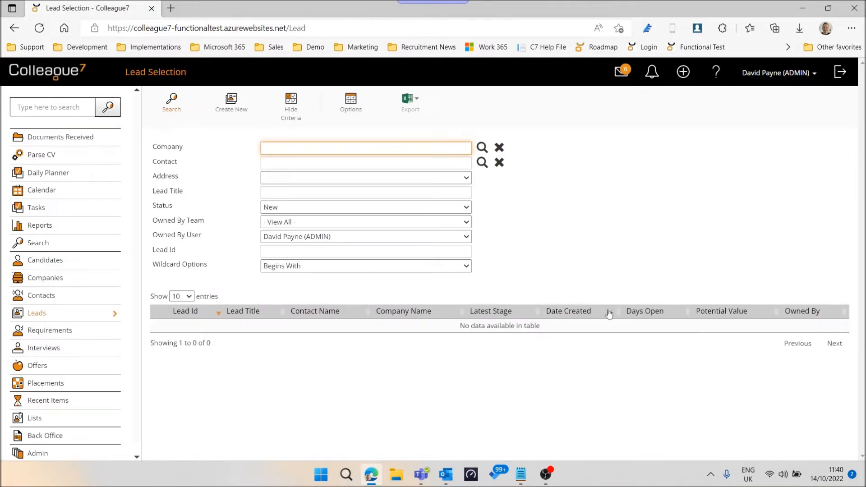
Step: List the leads matching the default criteria and view the available export choices
{"action": "left_click", "coordinate": [172, 104]}
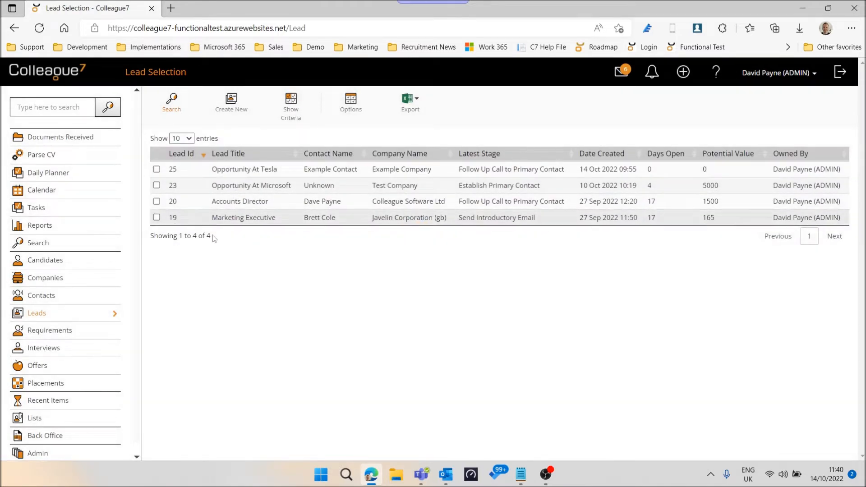
{"action": "left_click", "coordinate": [410, 103]}
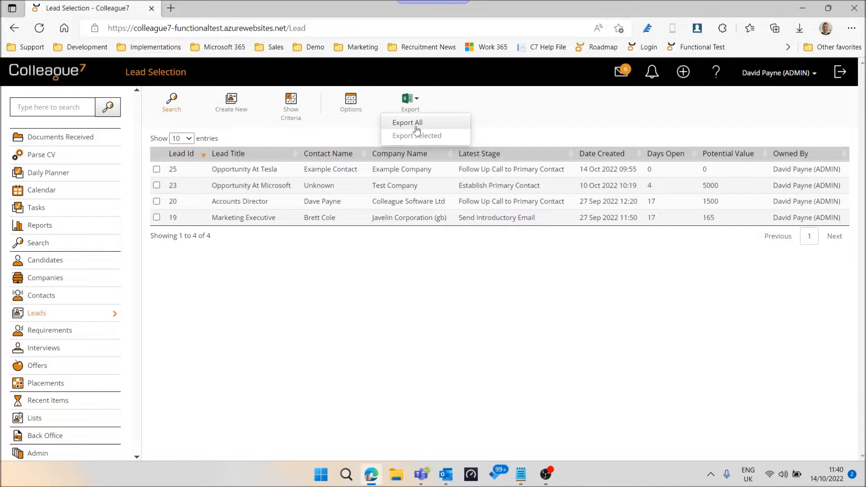
{"action": "mouse_move", "coordinate": [413, 112]}
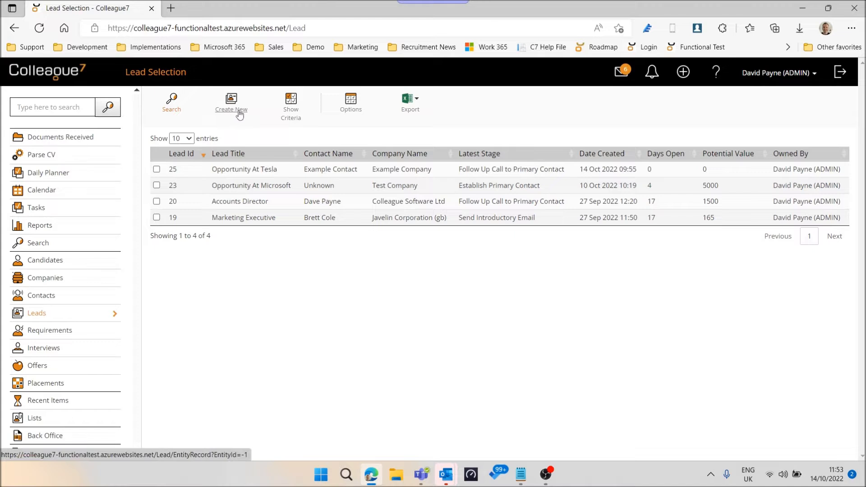
Step: Start a new lead titled "Opportunity At Colleague" with source Existing Client and status New
{"action": "left_click", "coordinate": [684, 73]}
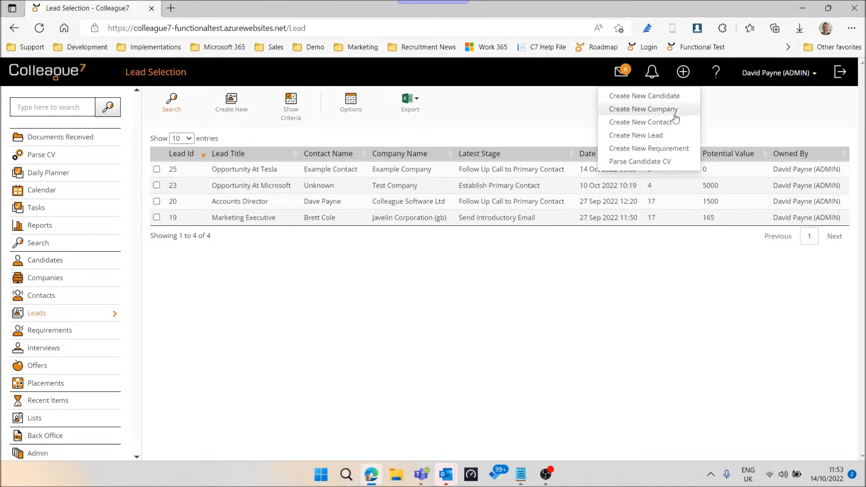
{"action": "left_click", "coordinate": [655, 137]}
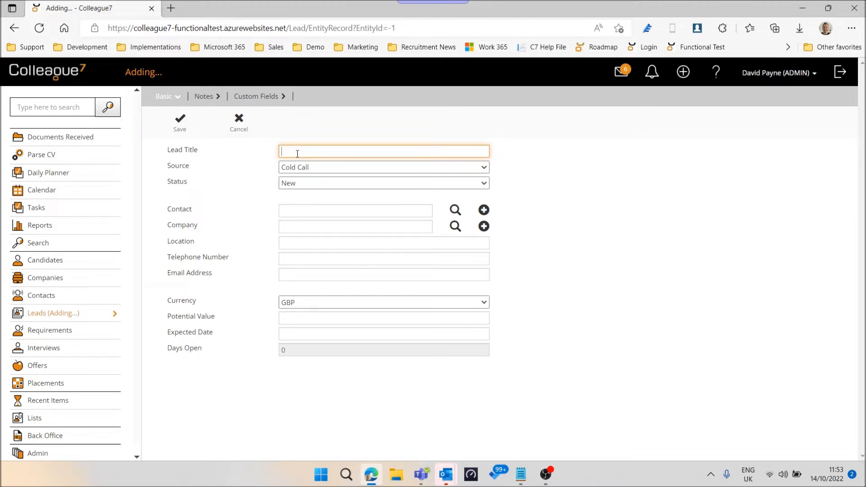
{"action": "type", "text": "Opportunity at Colleague"}
{"action": "left_click", "coordinate": [303, 170]}
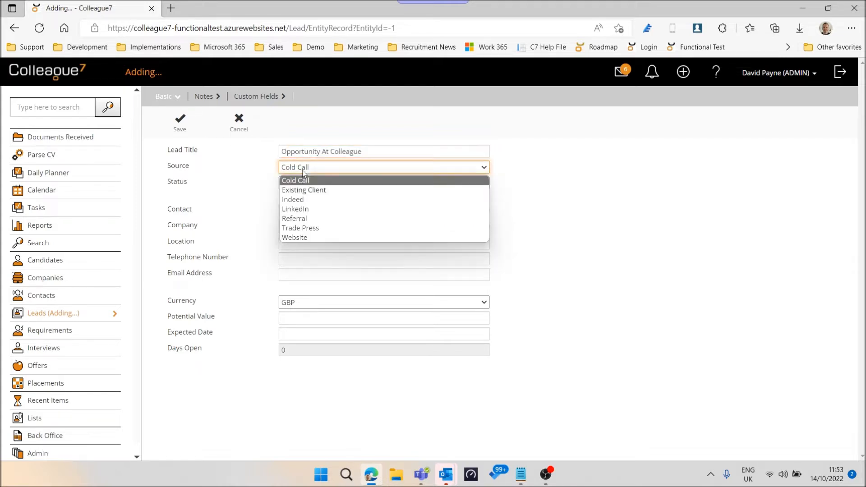
{"action": "left_click", "coordinate": [323, 192]}
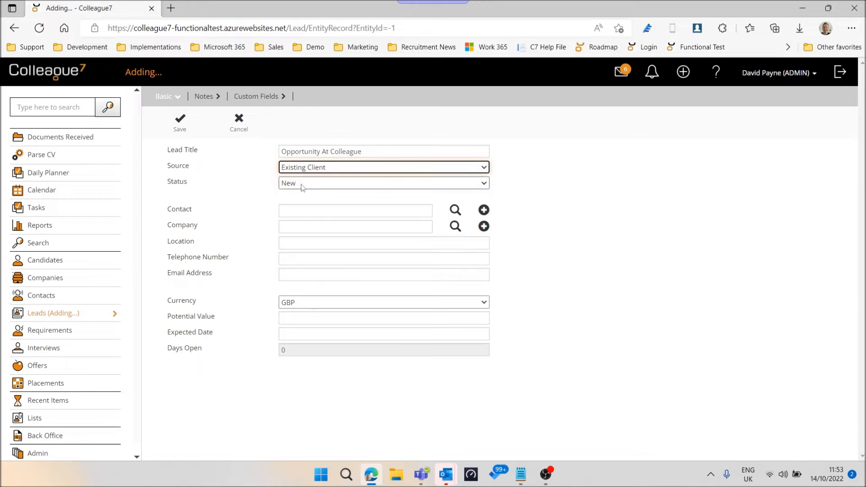
{"action": "left_click", "coordinate": [300, 187]}
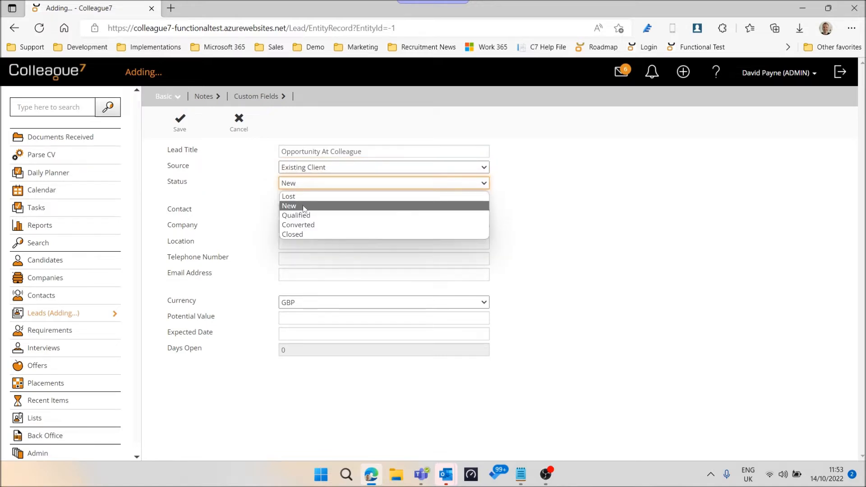
{"action": "left_click", "coordinate": [306, 210]}
Step: Examine the available Source and Status options for the new lead without changing either selection
{"action": "left_click", "coordinate": [296, 170]}
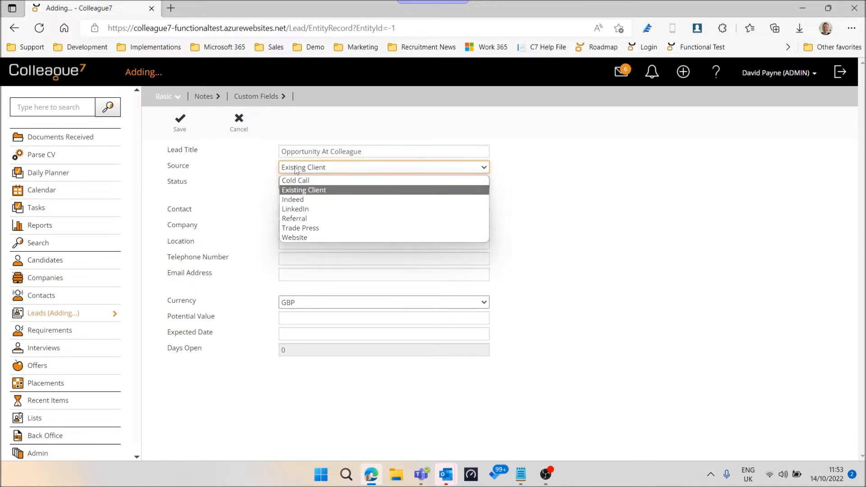
{"action": "left_click", "coordinate": [252, 182]}
{"action": "left_click", "coordinate": [310, 185]}
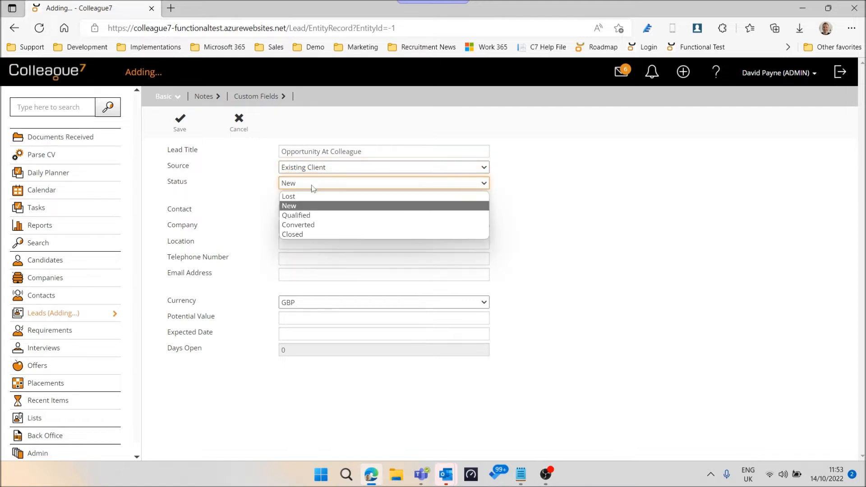
{"action": "left_click", "coordinate": [260, 199]}
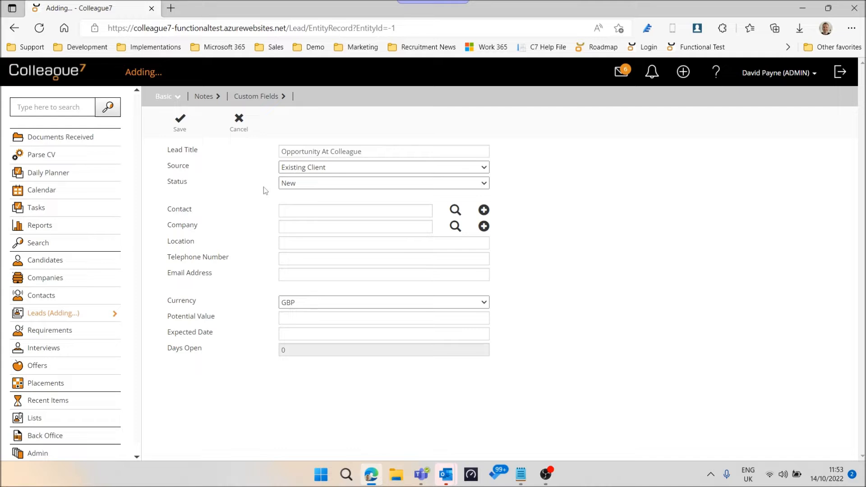
{"action": "left_click", "coordinate": [309, 172]}
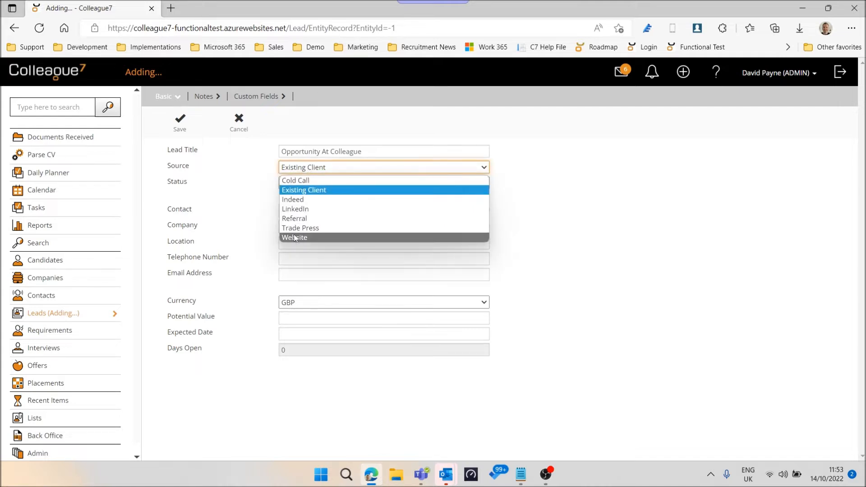
{"action": "left_click", "coordinate": [242, 186]}
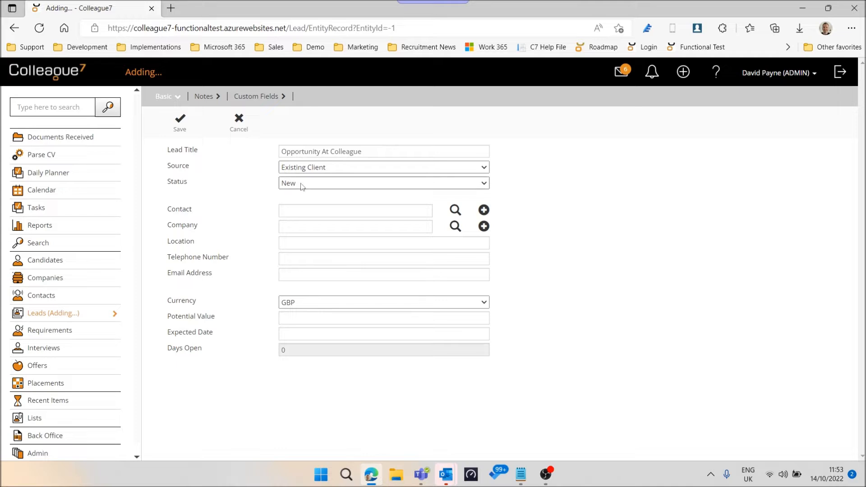
{"action": "left_click", "coordinate": [301, 183]}
{"action": "left_click", "coordinate": [251, 184]}
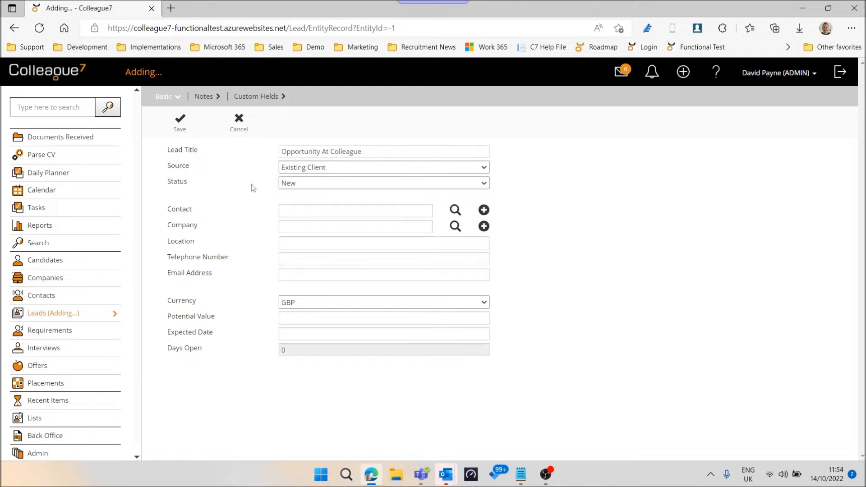
Step: Enter "Example Contact" as the lead's contact and "Example Company" as its company
{"action": "left_click", "coordinate": [303, 210]}
{"action": "type", "text": "Example Contact"}
{"action": "left_click", "coordinate": [297, 227]}
{"action": "type", "text": "Example Conmpany"}
{"action": "left_click", "coordinate": [266, 257]}
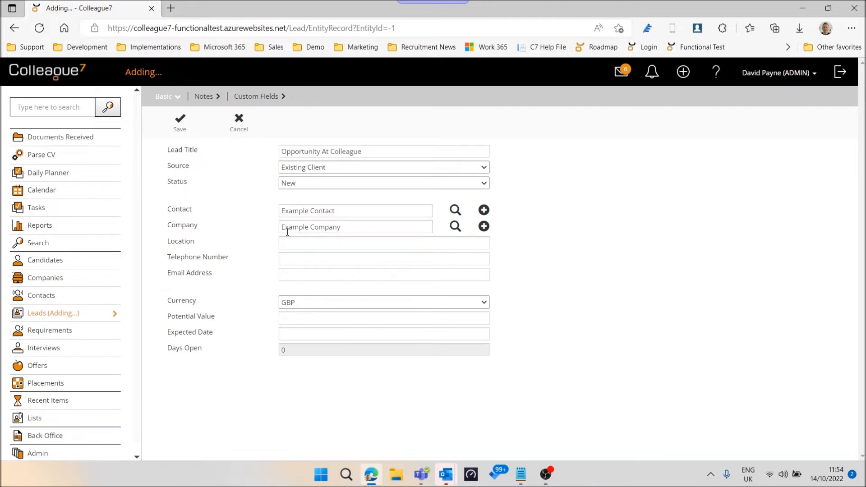
Step: Set the lead's location to UK, leaving the telephone number and email address empty
{"action": "left_click", "coordinate": [291, 246]}
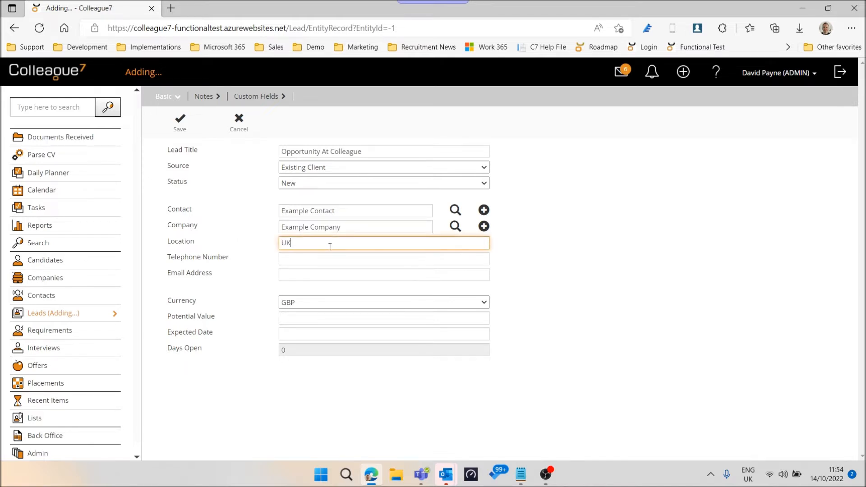
{"action": "left_click", "coordinate": [249, 245]}
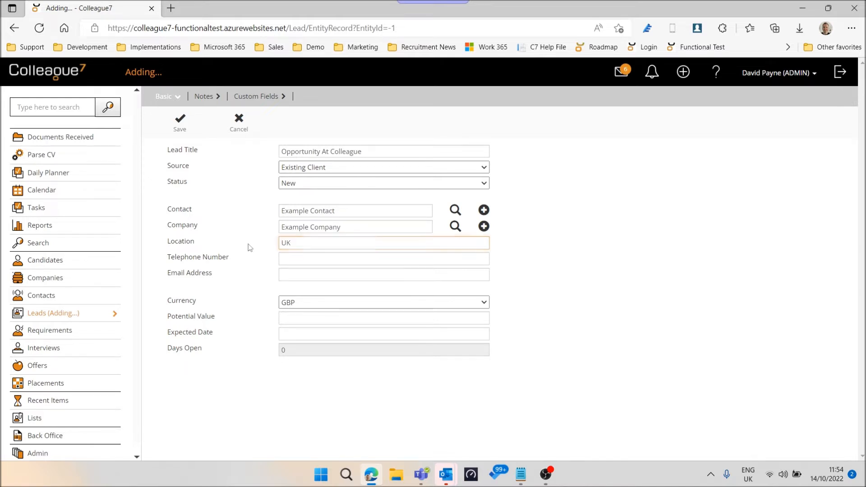
{"action": "left_click", "coordinate": [298, 258]}
{"action": "left_click", "coordinate": [295, 272]}
{"action": "left_click", "coordinate": [294, 259]}
{"action": "left_click", "coordinate": [282, 274]}
{"action": "left_click", "coordinate": [261, 273]}
Step: Keep GBP as the lead's currency and set its potential value to 2500
{"action": "left_click", "coordinate": [301, 301]}
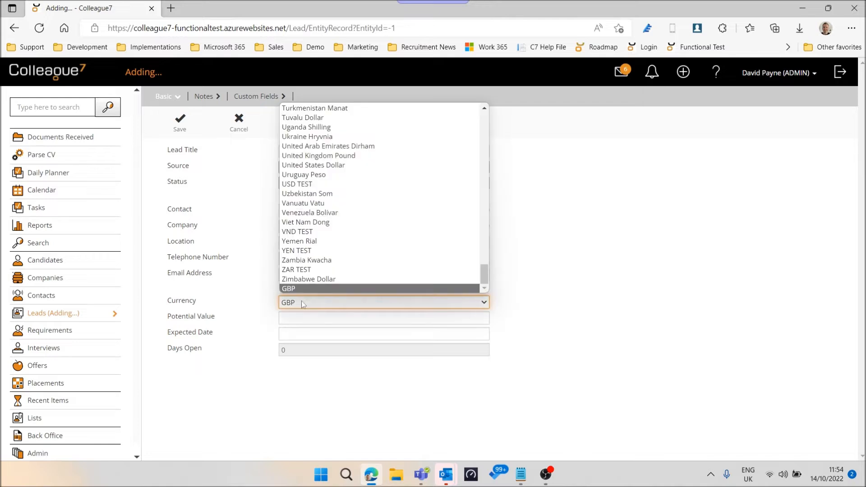
{"action": "left_click", "coordinate": [297, 289]}
{"action": "left_click", "coordinate": [300, 319]}
{"action": "type", "text": "2500"}
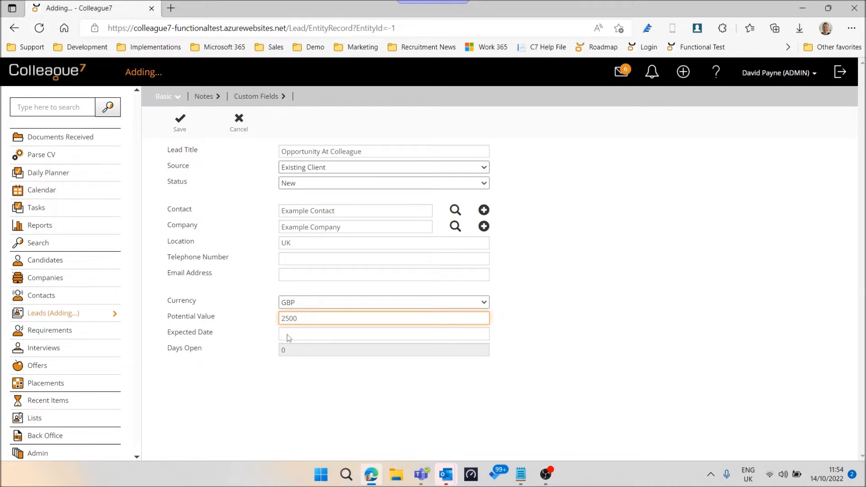
Step: Set the lead's expected date to 30 Nov 2022 and save the record
{"action": "left_click", "coordinate": [287, 335]}
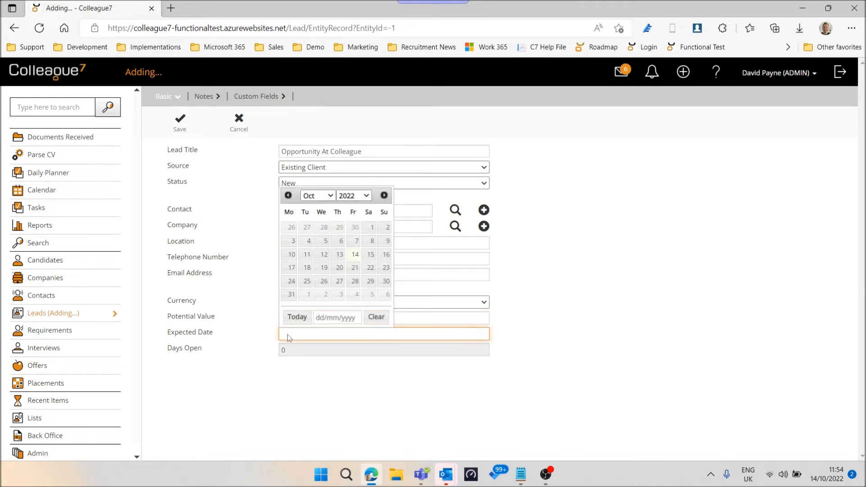
{"action": "left_click", "coordinate": [384, 195]}
{"action": "left_click", "coordinate": [323, 281]}
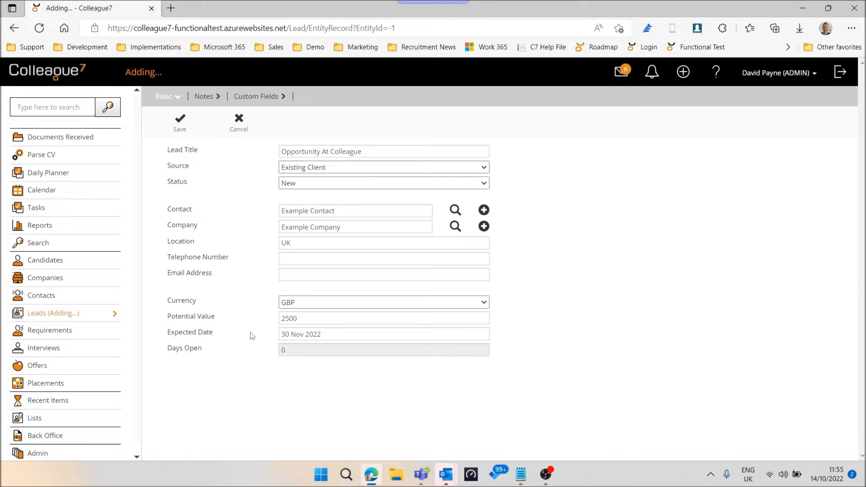
{"action": "left_click", "coordinate": [178, 126]}
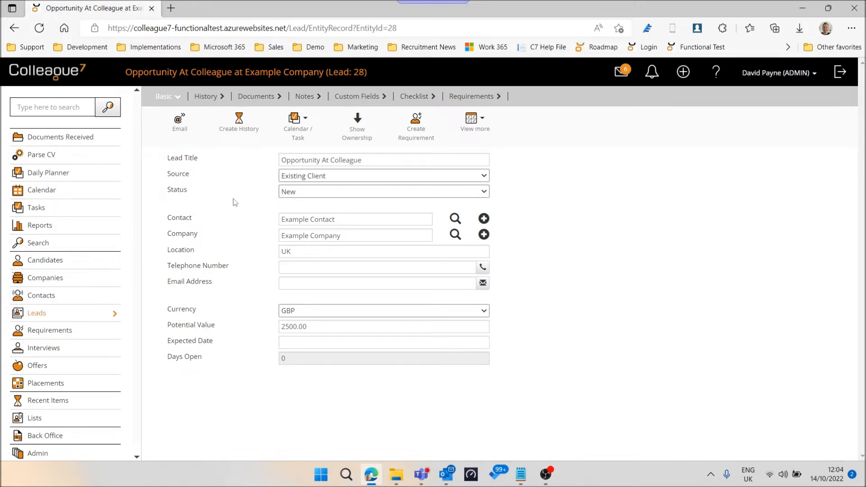
Step: Review the saved lead's history entries and basic details, and open its documents section
{"action": "left_click", "coordinate": [204, 102]}
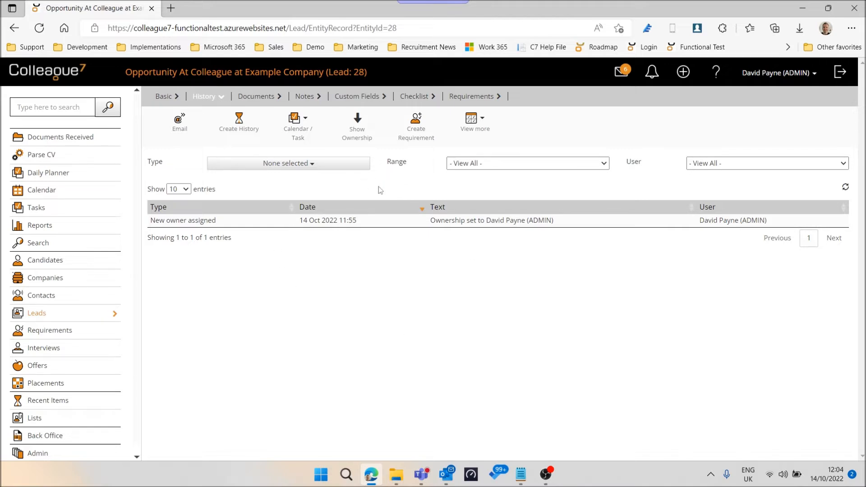
{"action": "left_click", "coordinate": [159, 99]}
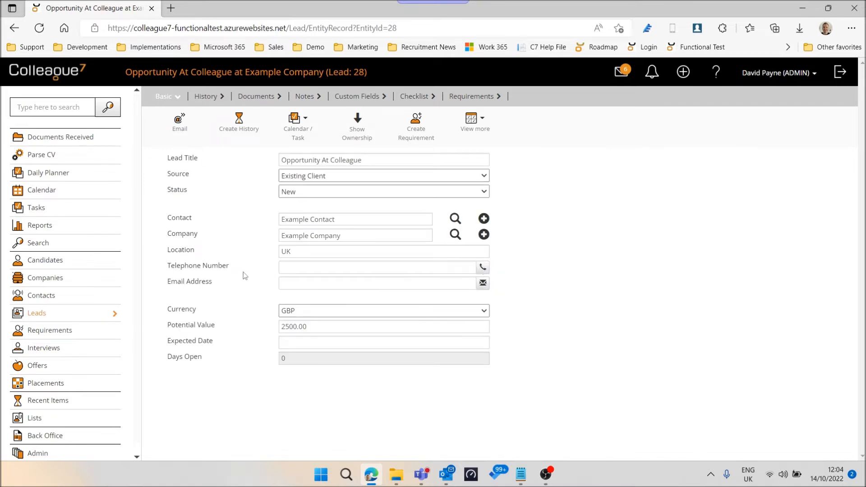
{"action": "left_click", "coordinate": [206, 97]}
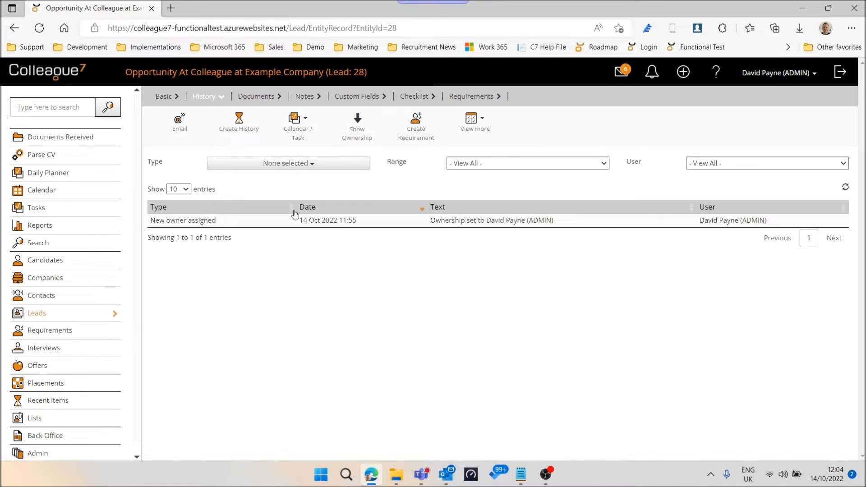
{"action": "left_click", "coordinate": [162, 99]}
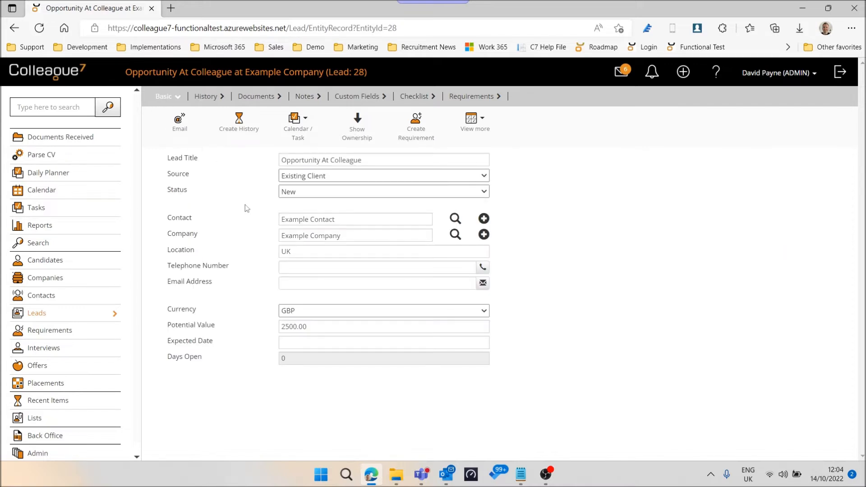
{"action": "left_click", "coordinate": [256, 97]}
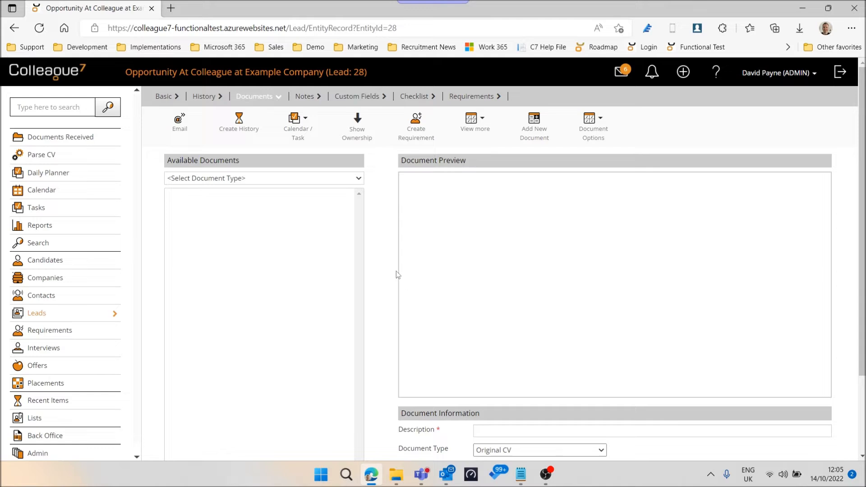
Step: Review the lead's notes, basic details and custom fields, and open its checklist section
{"action": "left_click", "coordinate": [304, 96]}
{"action": "mouse_move", "coordinate": [279, 172]}
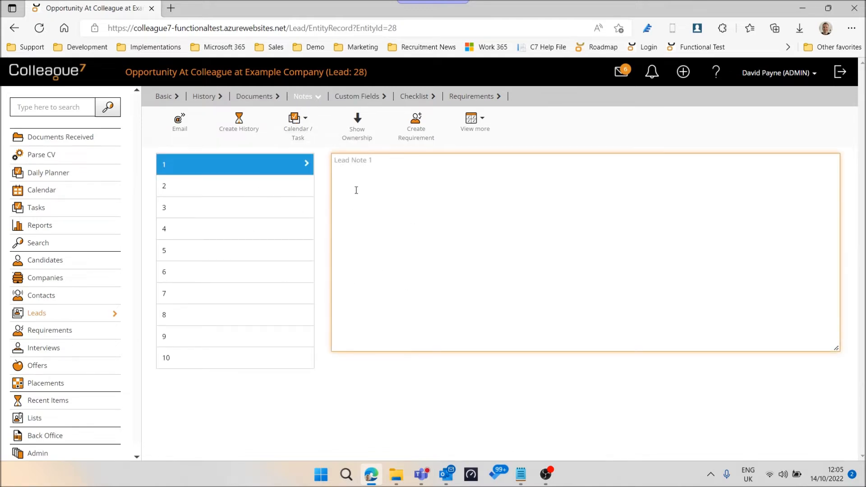
{"action": "left_click", "coordinate": [347, 98]}
{"action": "left_click", "coordinate": [160, 98]}
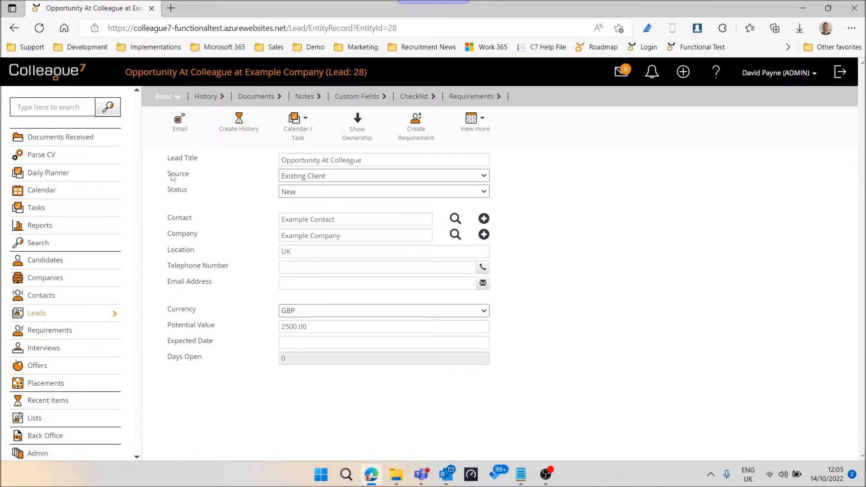
{"action": "left_click", "coordinate": [368, 96]}
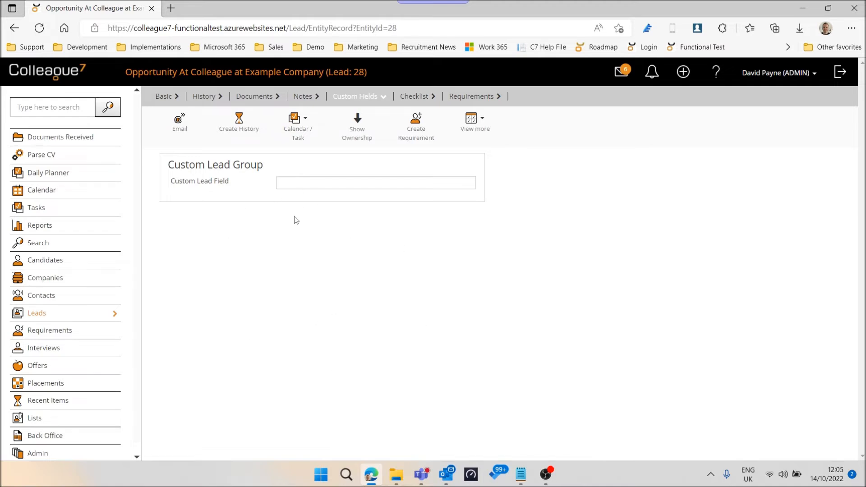
{"action": "left_click", "coordinate": [410, 100]}
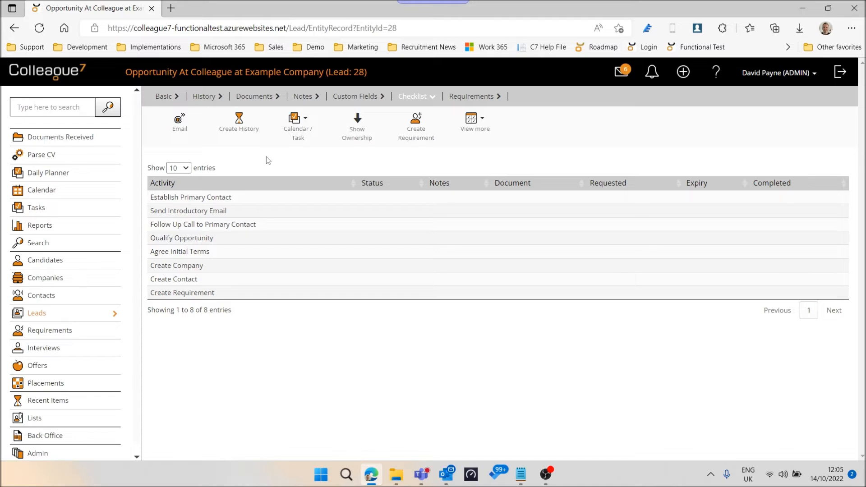
Step: Mark the Establish Primary Contact checklist activity as complete and hide the checklist item details
{"action": "left_click", "coordinate": [269, 196]}
{"action": "left_click", "coordinate": [268, 319]}
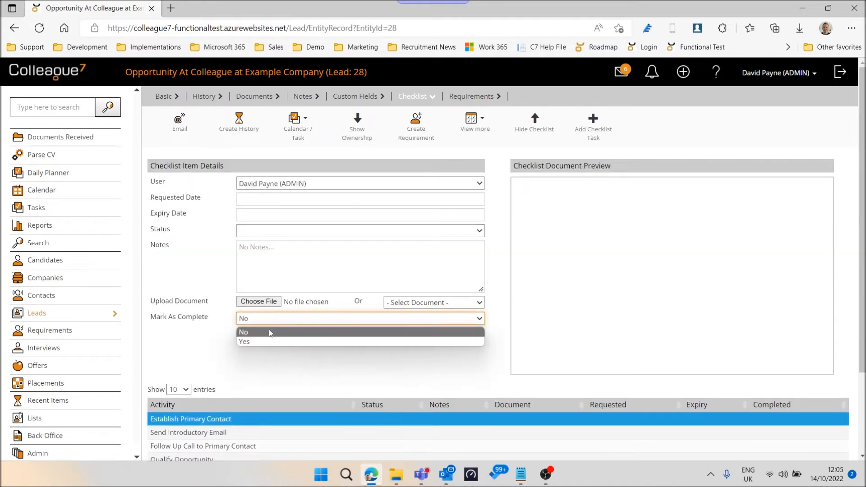
{"action": "left_click", "coordinate": [268, 340]}
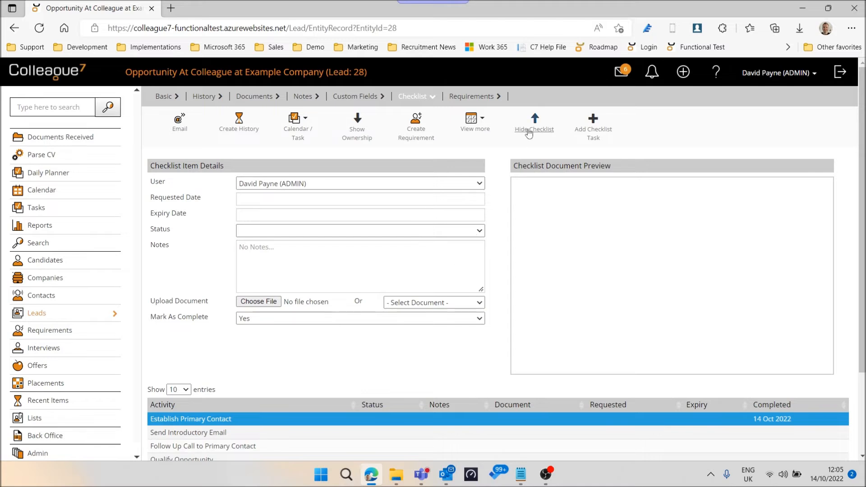
{"action": "left_click", "coordinate": [529, 133]}
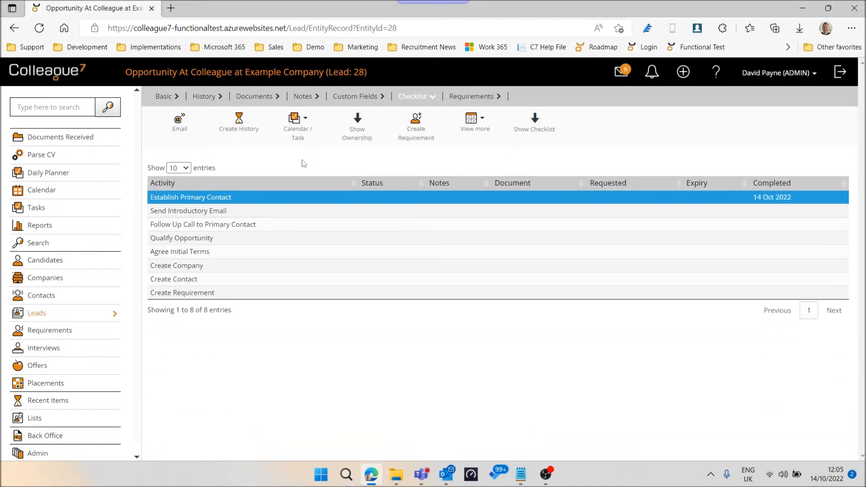
{"action": "left_click", "coordinate": [305, 198]}
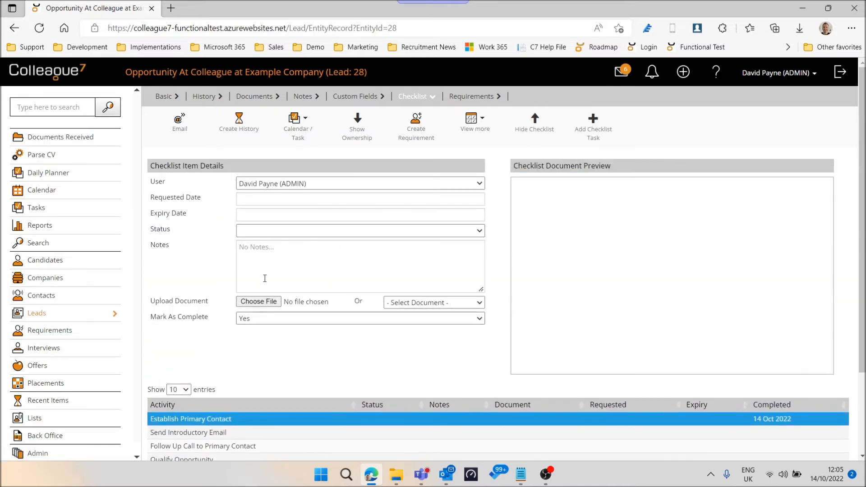
{"action": "left_click", "coordinate": [534, 130]}
{"action": "left_click", "coordinate": [386, 203]}
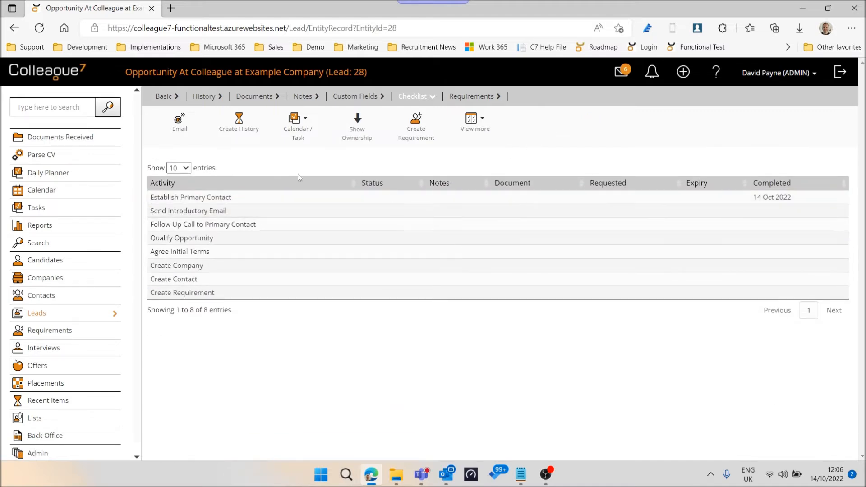
Step: Run a lead search in a new browser tab to check the latest stages, and return to the lead's requirements section
{"action": "right_click", "coordinate": [39, 315]}
{"action": "left_click", "coordinate": [125, 110]}
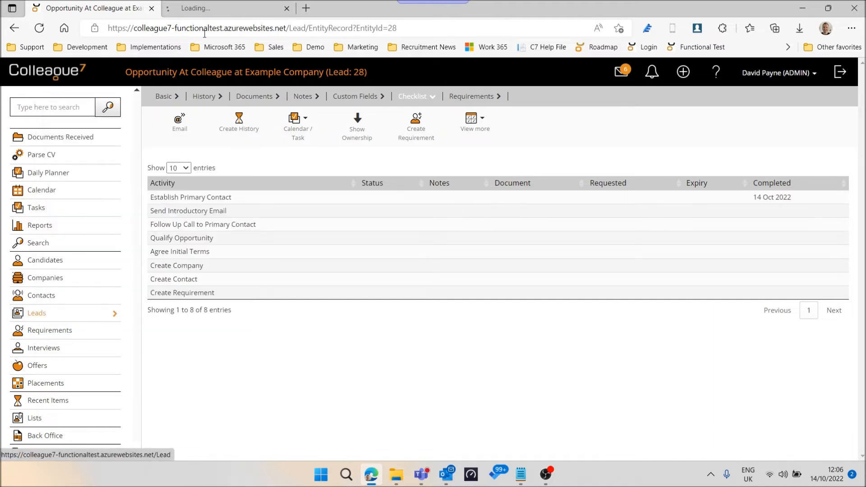
{"action": "left_click", "coordinate": [224, 8]}
{"action": "left_click", "coordinate": [171, 108]}
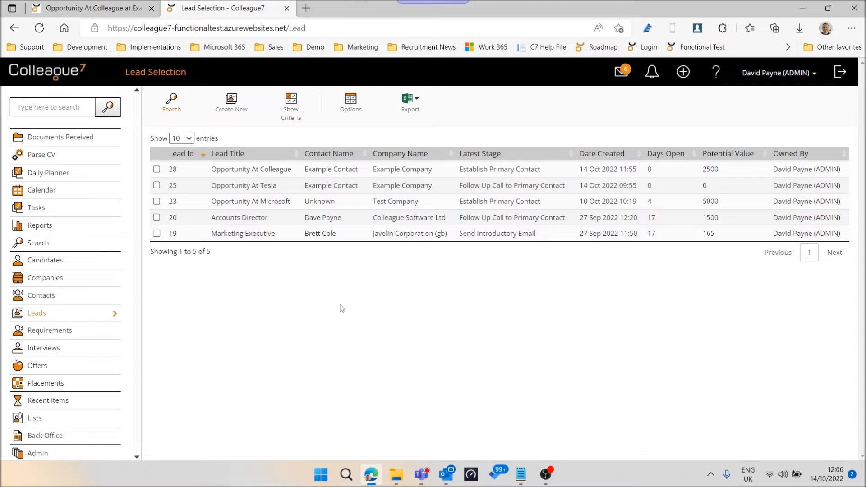
{"action": "left_click", "coordinate": [94, 10]}
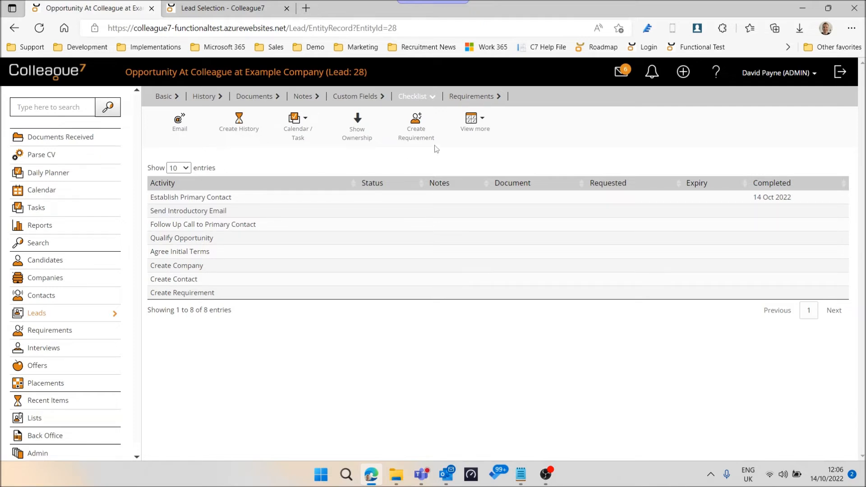
{"action": "left_click", "coordinate": [470, 97]}
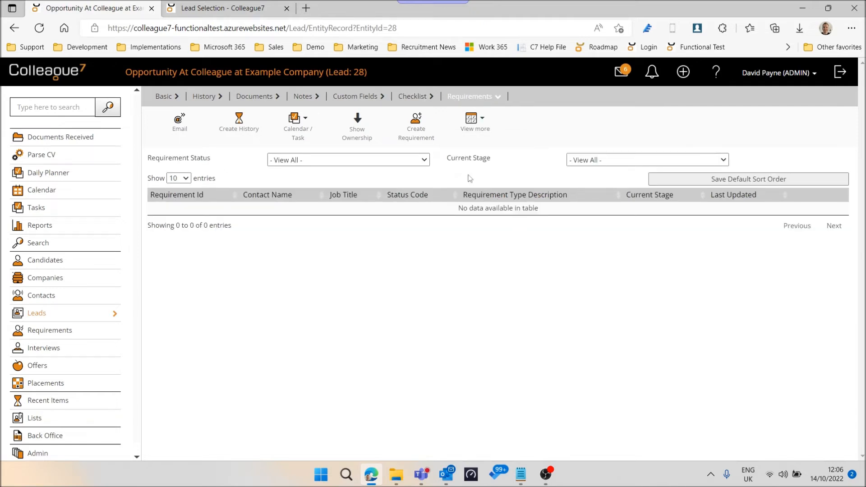
Step: Replace the lead's Example Contact entry with an existing contact record found through a surname lookup
{"action": "left_click", "coordinate": [166, 101]}
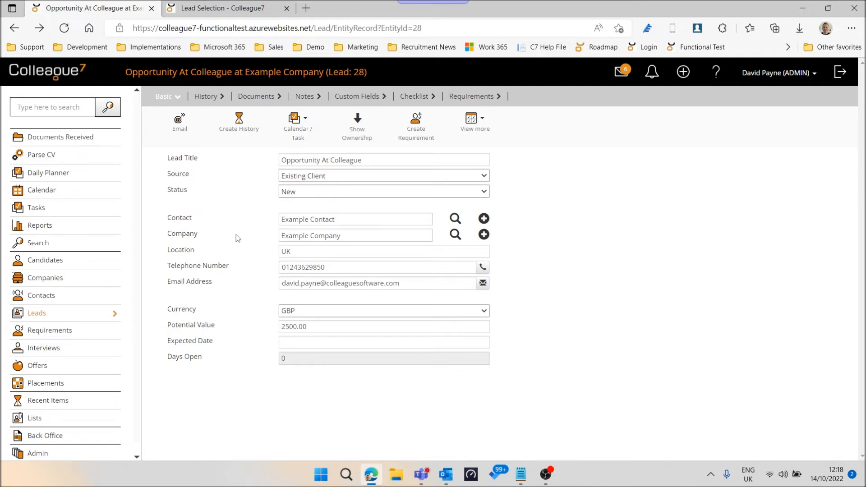
{"action": "left_click", "coordinate": [362, 221]}
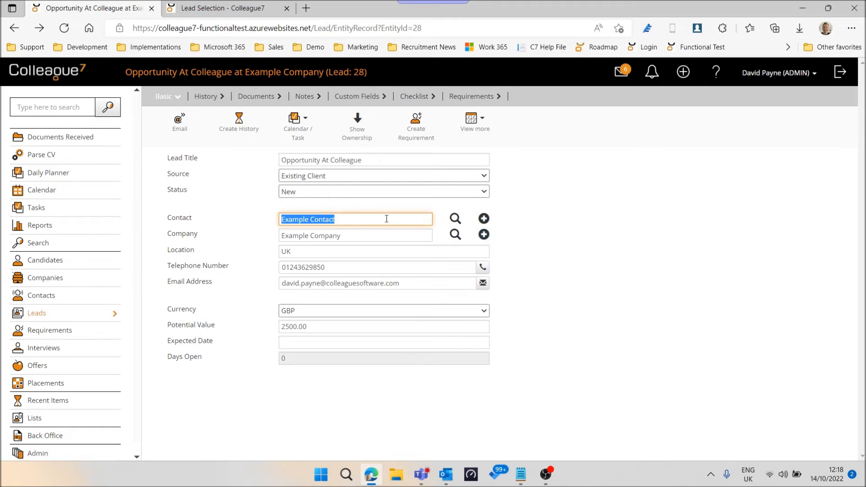
{"action": "key", "text": "Delete"}
{"action": "left_click", "coordinate": [456, 218]}
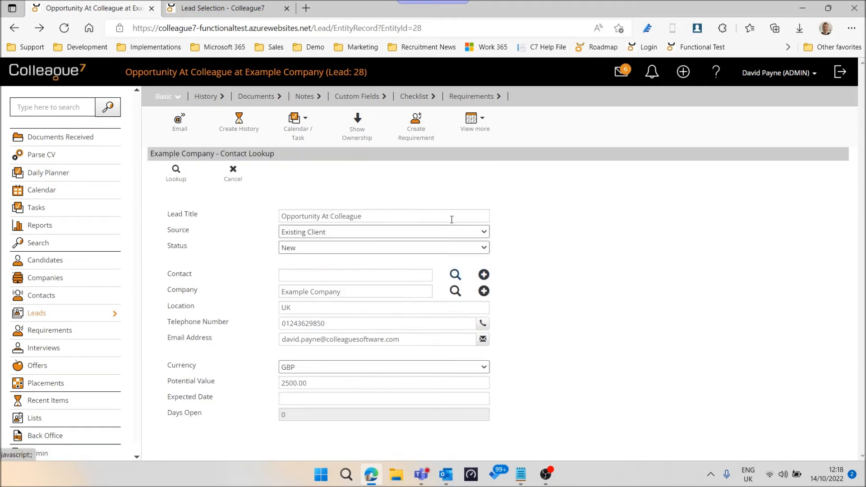
{"action": "left_click", "coordinate": [301, 212]}
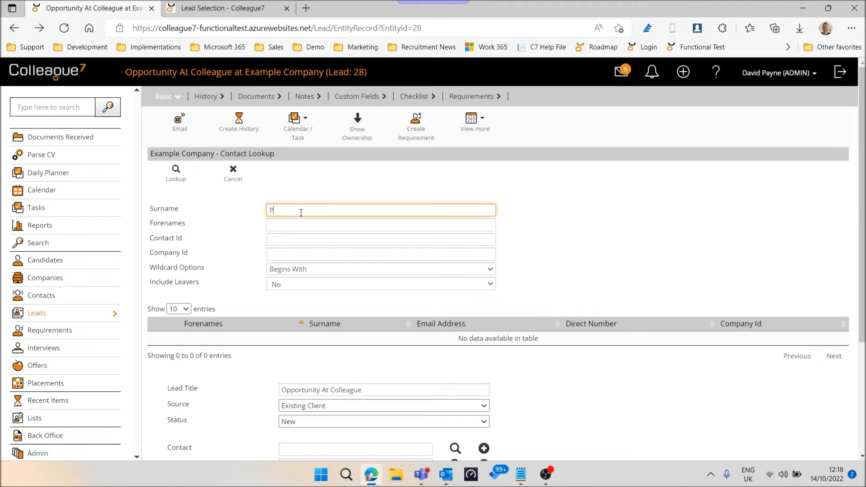
{"action": "key", "text": "Return"}
{"action": "left_click", "coordinate": [284, 341]}
{"action": "left_click", "coordinate": [176, 171]}
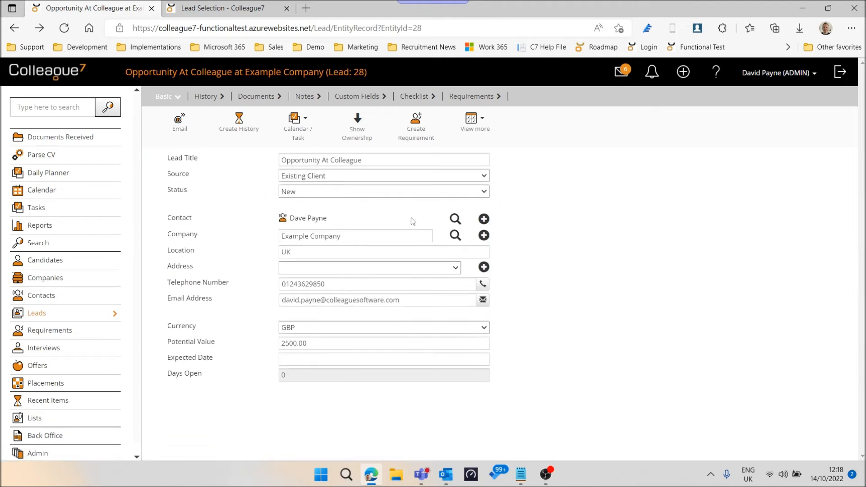
Step: Look up companies beginning with "colleague" and link Colleague Software Ltd as the lead's company
{"action": "left_click", "coordinate": [456, 233]}
{"action": "left_click", "coordinate": [293, 210]}
{"action": "type", "text": "colleague"}
{"action": "key", "text": "Return"}
{"action": "left_click", "coordinate": [252, 298]}
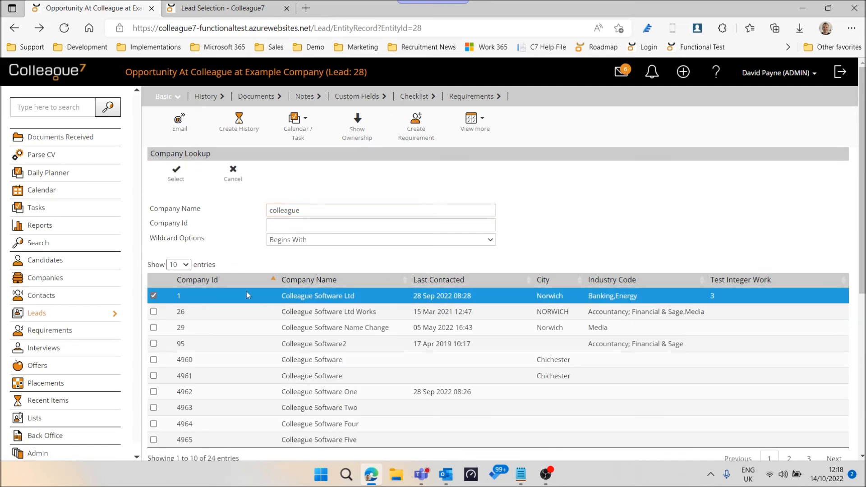
{"action": "left_click", "coordinate": [176, 172]}
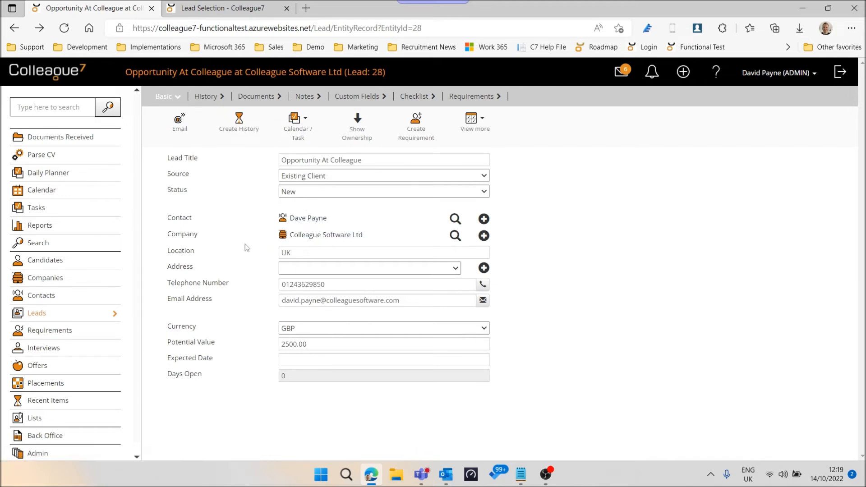
Step: Start a new requirement from the lead and set its job title to Developer
{"action": "left_click", "coordinate": [418, 139]}
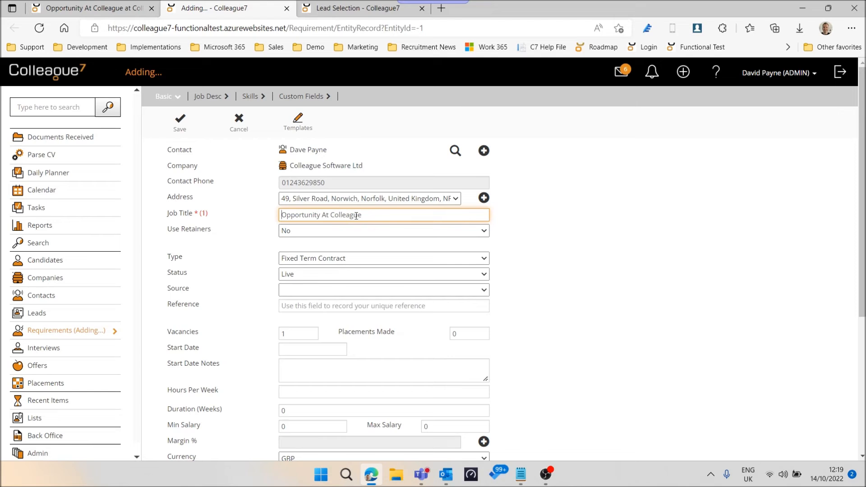
{"action": "left_click_drag", "start_coordinate": [372, 216], "coordinate": [270, 222]}
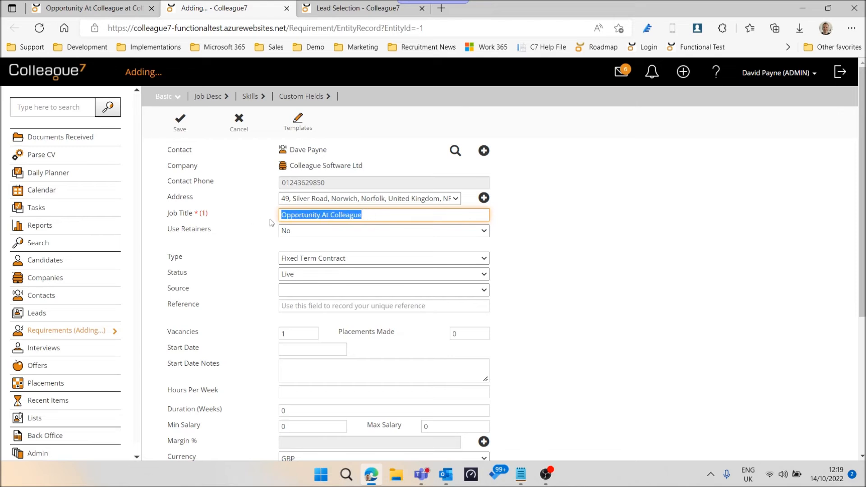
{"action": "type", "text": "De"}
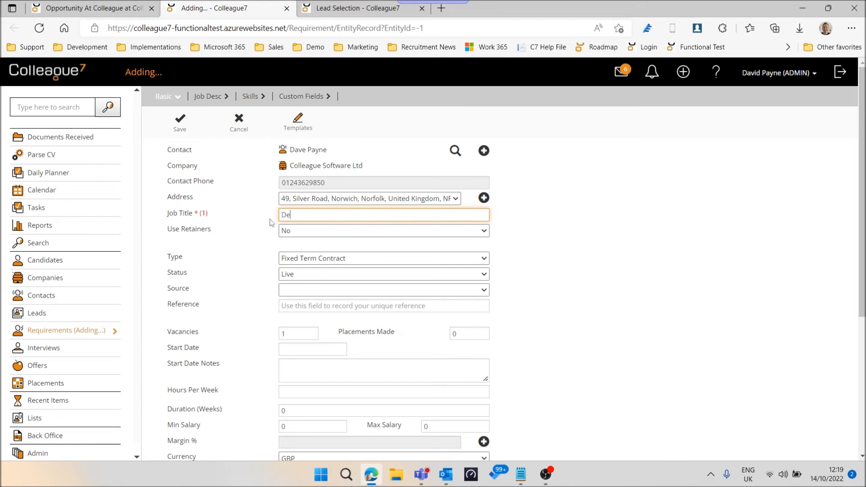
{"action": "type", "text": "veloper"}
{"action": "left_click", "coordinate": [270, 218]}
Step: Set the requirement's type to Permanent, save it, and check the lead's requirements section
{"action": "left_click", "coordinate": [301, 262]}
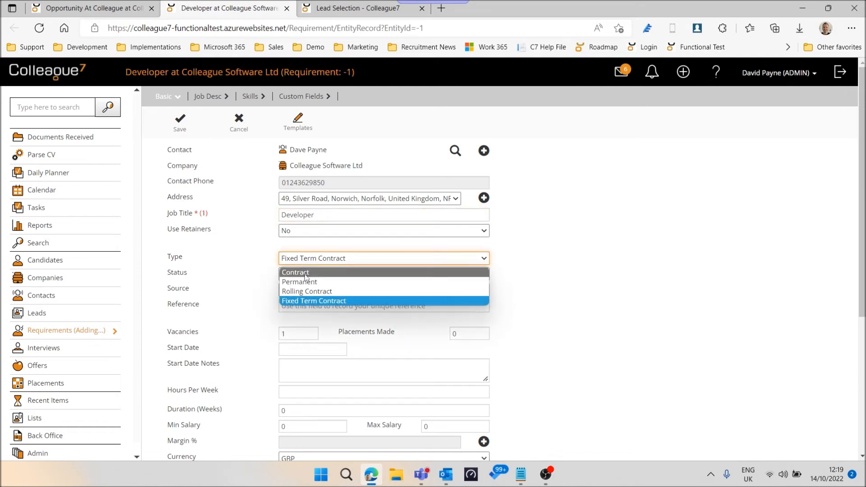
{"action": "left_click", "coordinate": [306, 282]}
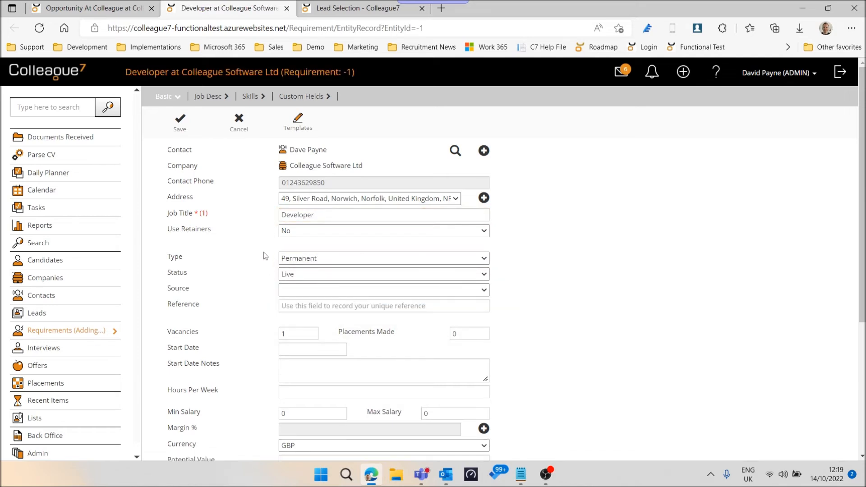
{"action": "left_click", "coordinate": [173, 123]}
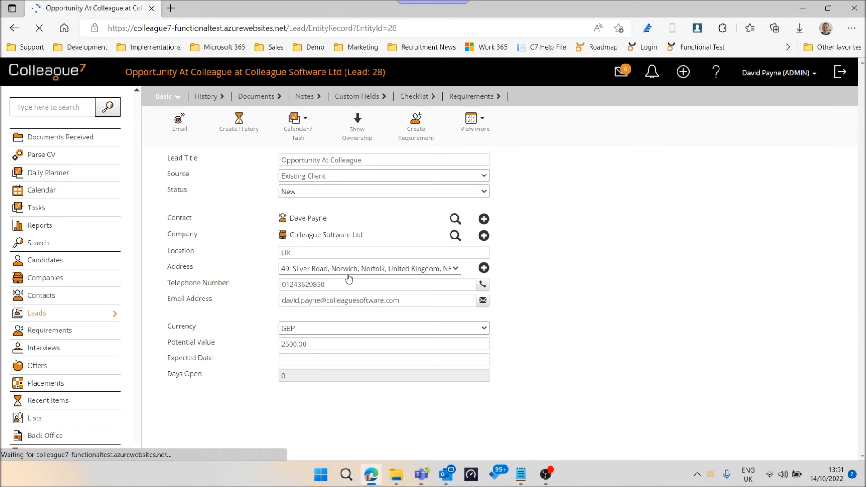
{"action": "left_click", "coordinate": [465, 101]}
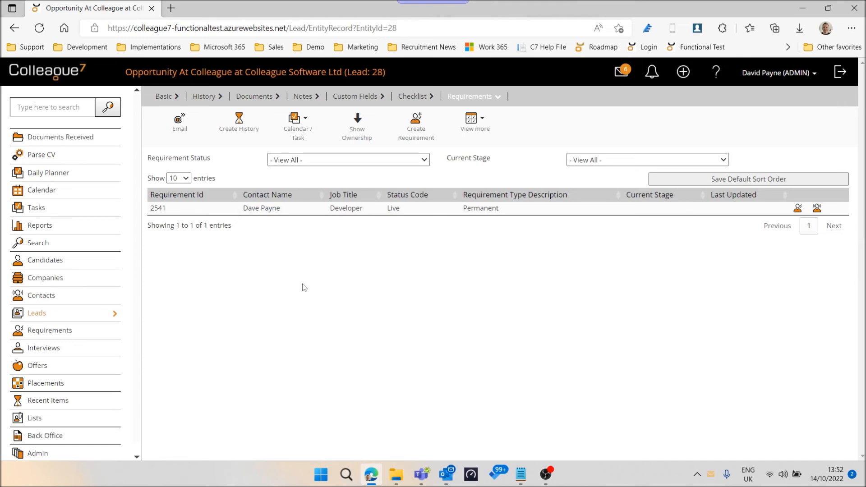
{"action": "left_click", "coordinate": [163, 96]}
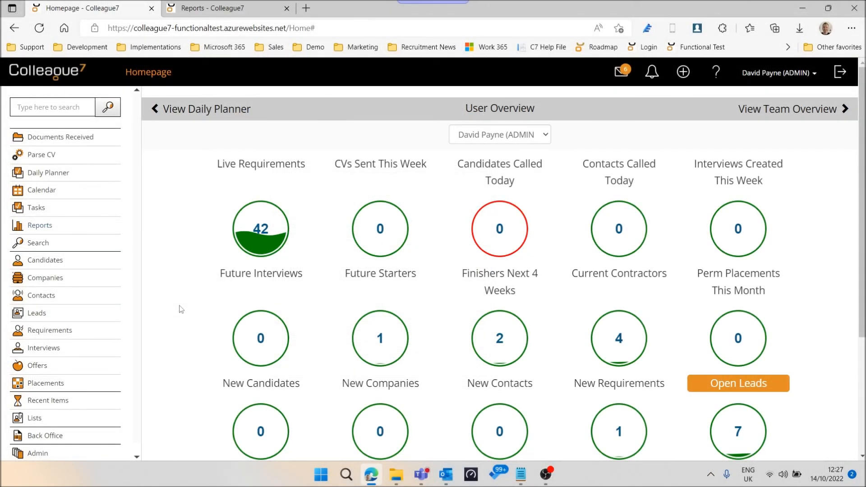
Step: Examine the open leads listed in the homepage's User Overview
{"action": "scroll", "coordinate": [862, 203], "scroll_direction": "down", "scroll_amount": 3}
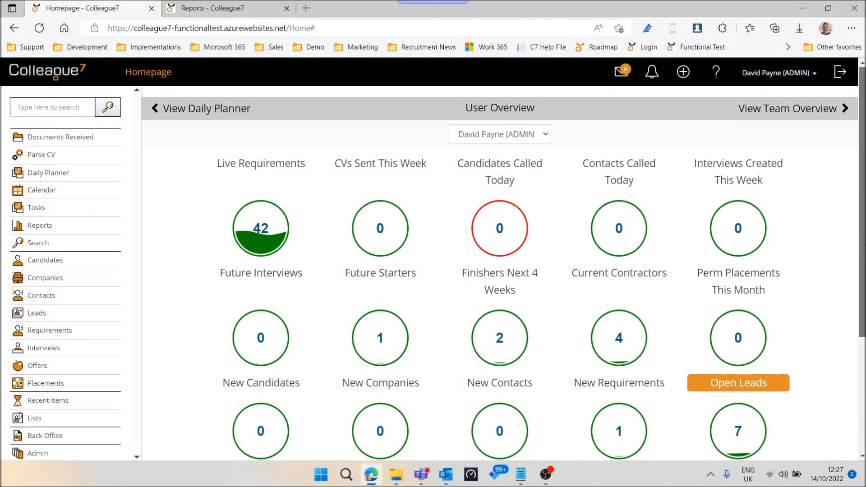
{"action": "scroll", "coordinate": [817, 284], "scroll_direction": "down", "scroll_amount": 2}
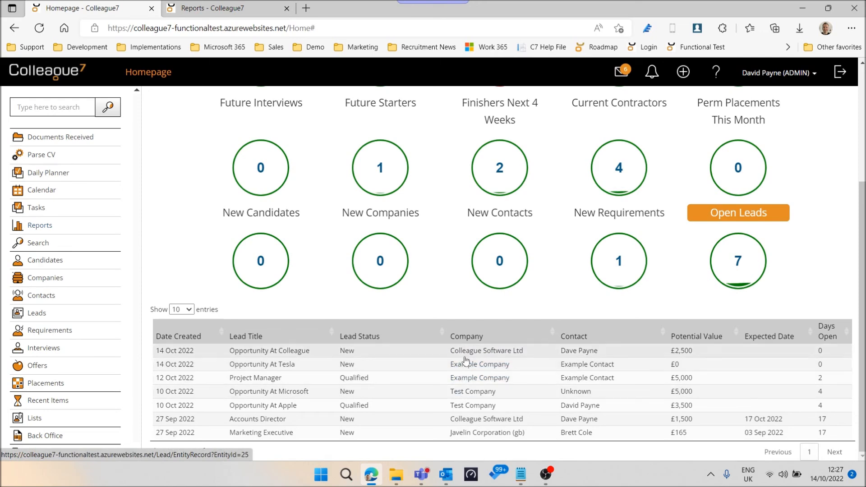
{"action": "scroll", "coordinate": [718, 201], "scroll_direction": "up", "scroll_amount": 4}
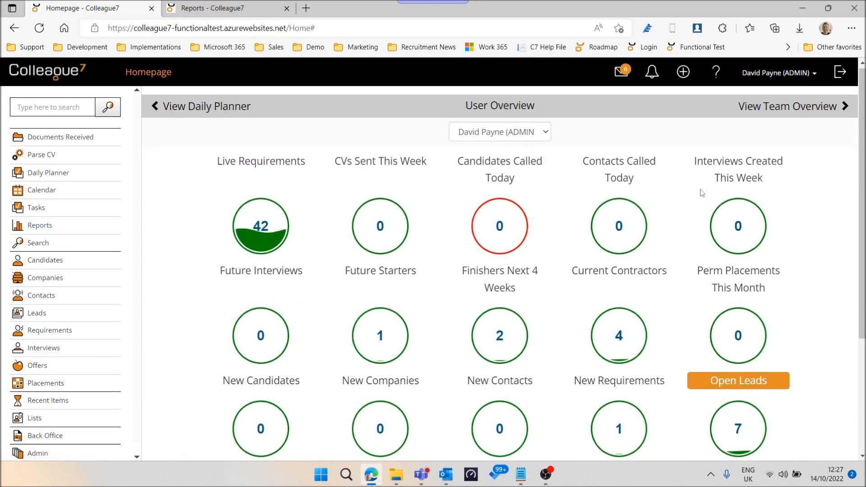
Step: Refresh the Team Overview dashboard through its parameters and examine the details of the records created this month
{"action": "left_click", "coordinate": [779, 115]}
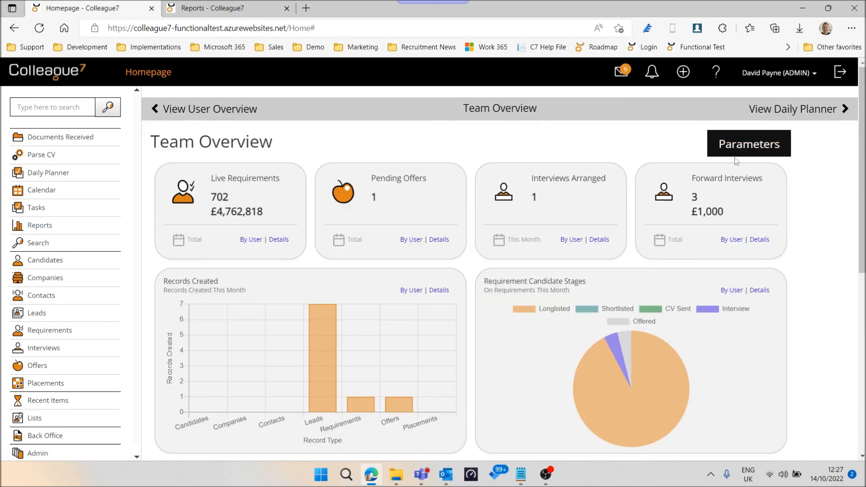
{"action": "left_click", "coordinate": [740, 151]}
{"action": "left_click", "coordinate": [699, 290]}
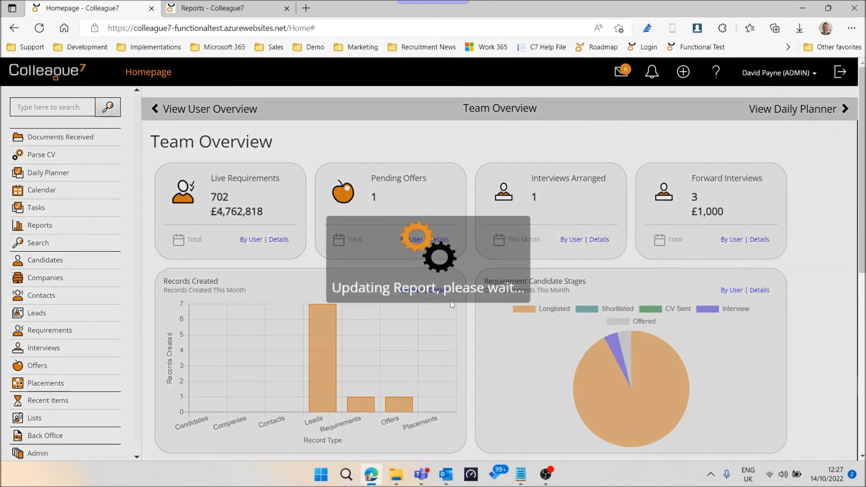
{"action": "mouse_move", "coordinate": [317, 341]}
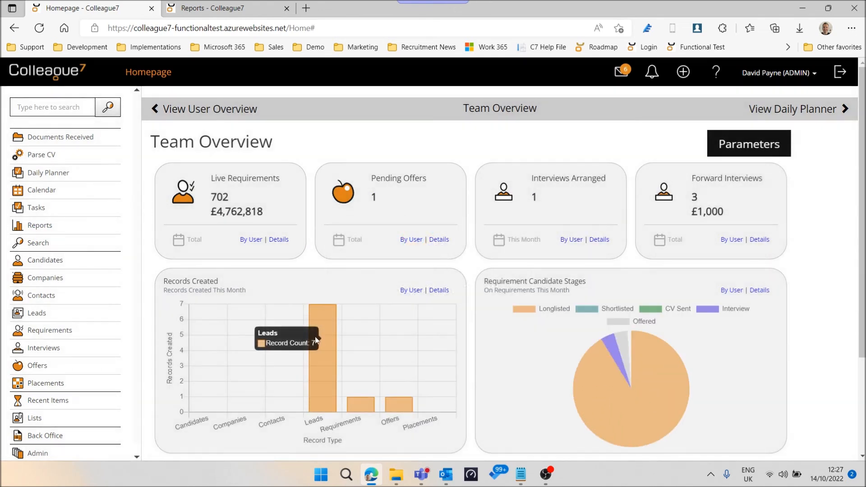
{"action": "scroll", "coordinate": [319, 397], "scroll_direction": "down", "scroll_amount": 1}
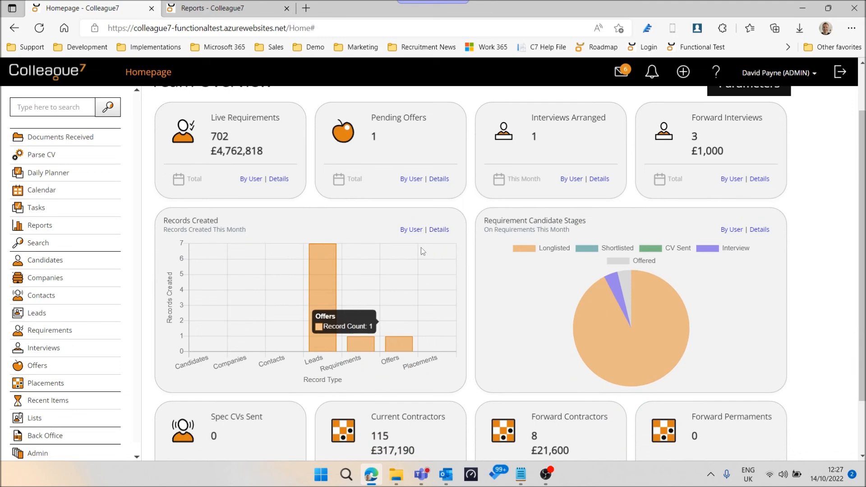
{"action": "left_click", "coordinate": [440, 229]}
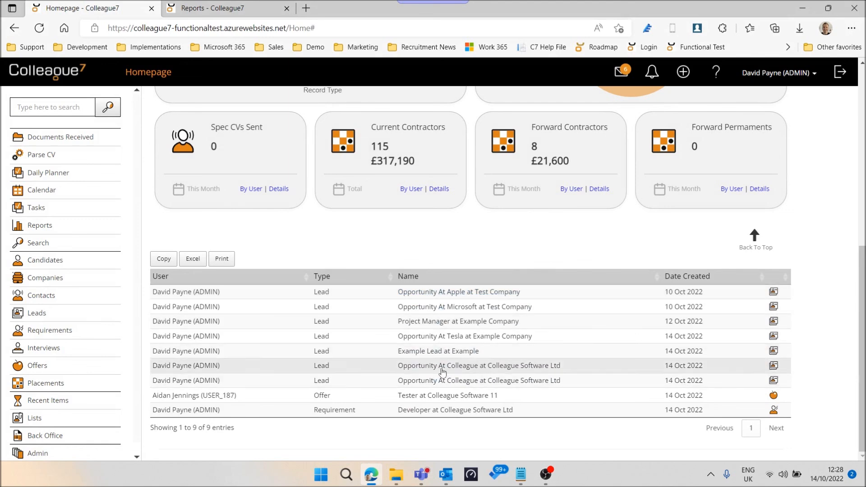
{"action": "left_click", "coordinate": [747, 249]}
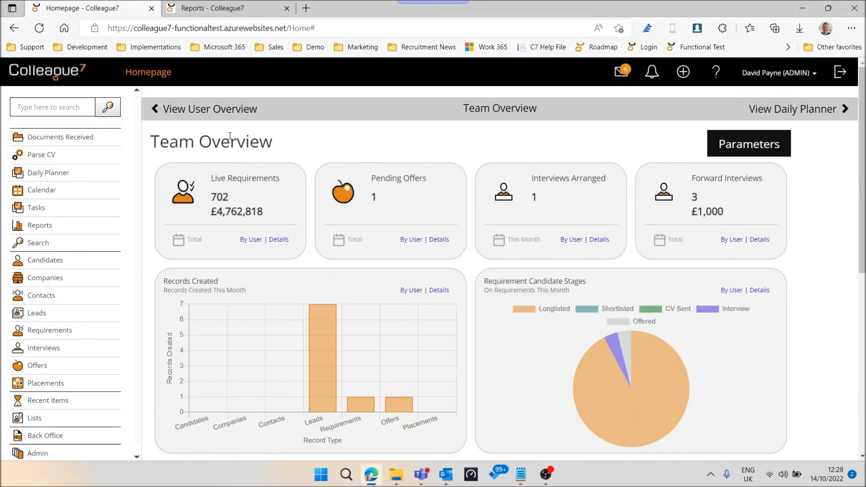
Step: Switch to the Consultant Activity report and choose another activity type for its chart
{"action": "left_click", "coordinate": [230, 13]}
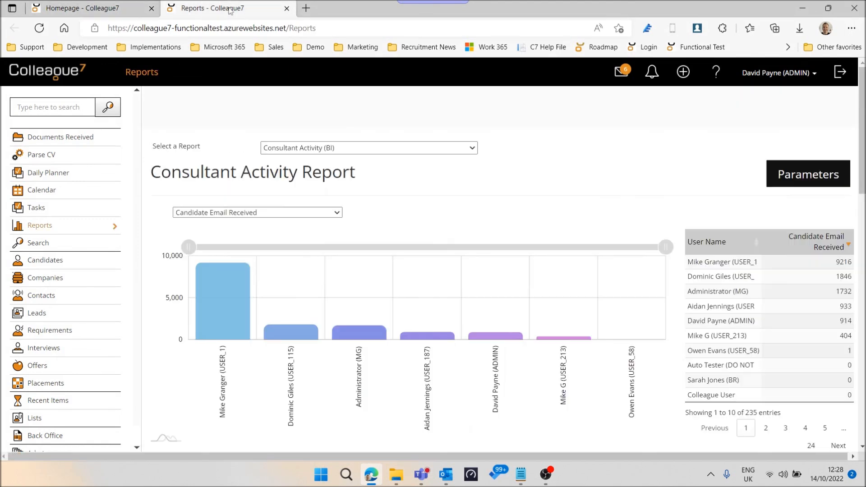
{"action": "left_click", "coordinate": [253, 213]}
{"action": "left_click", "coordinate": [202, 302]}
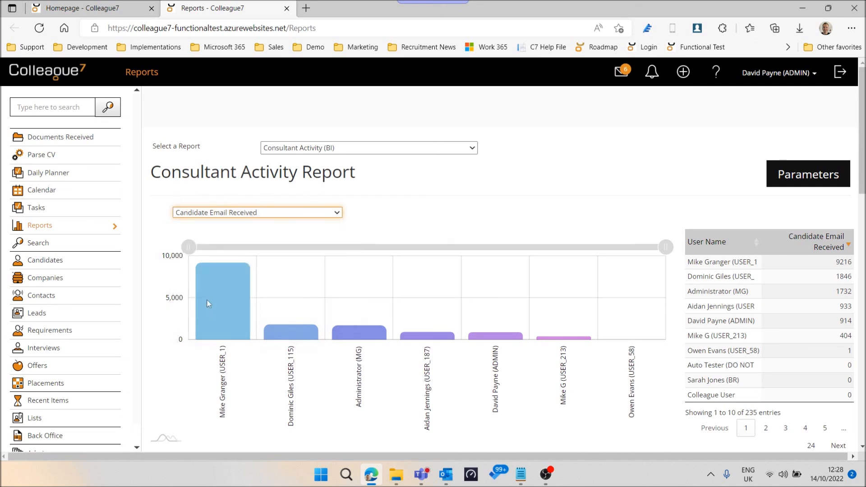